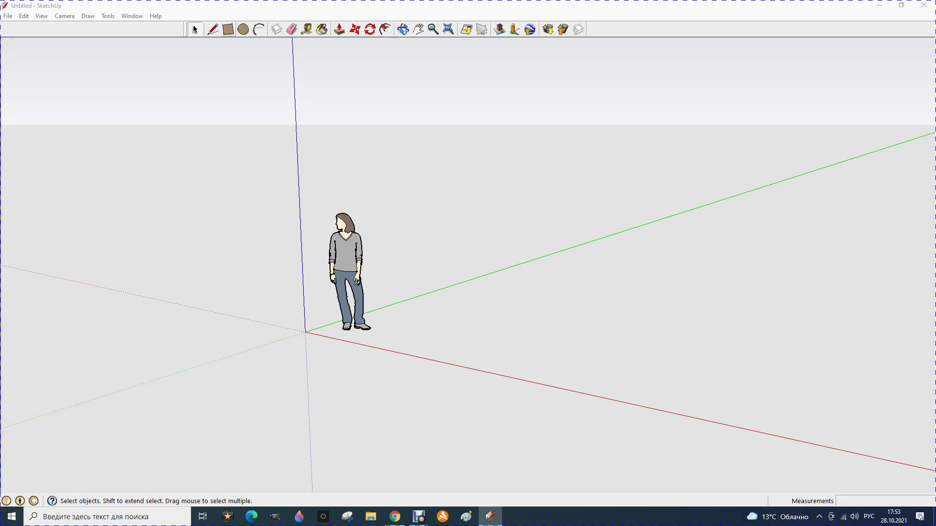
Draw a flat rectangle on the ground just right of the figure, then zoom in.
left_click(228, 29)
left_click(443, 298)
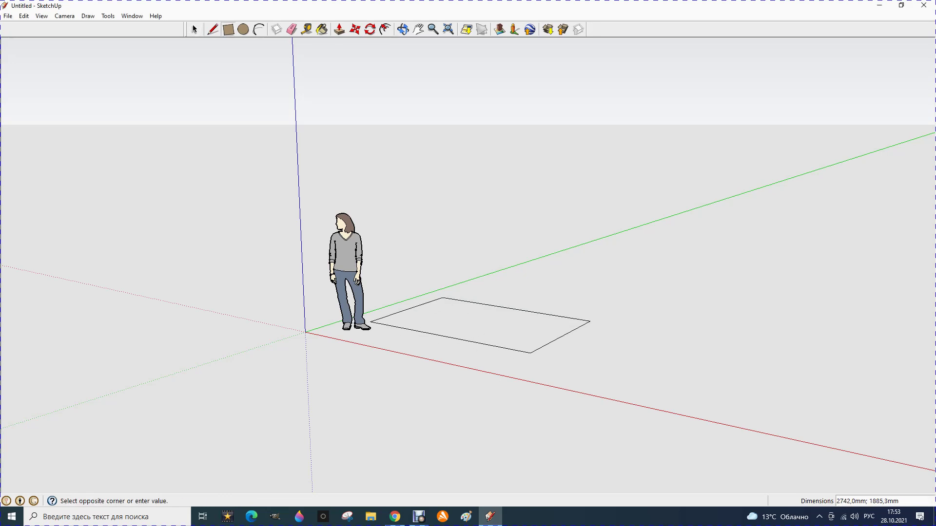
left_click(534, 351)
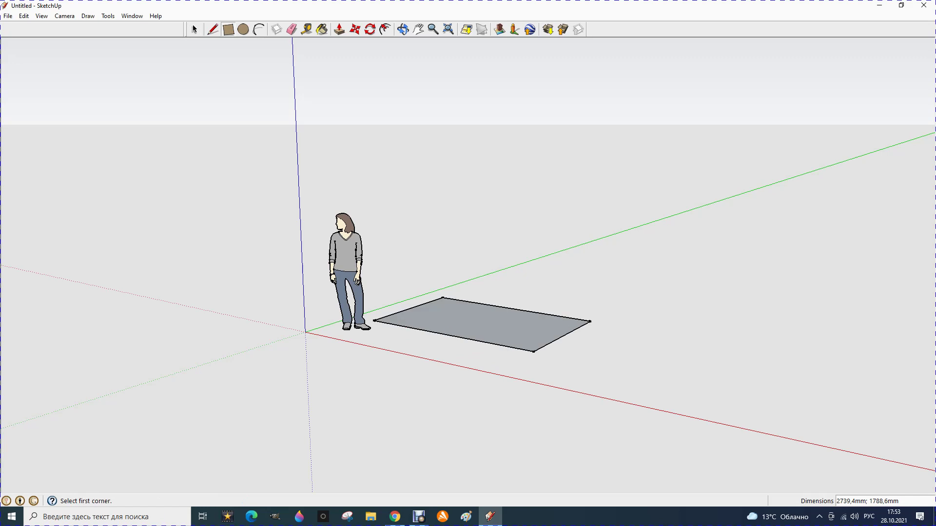
scroll(427, 351, "up", 2)
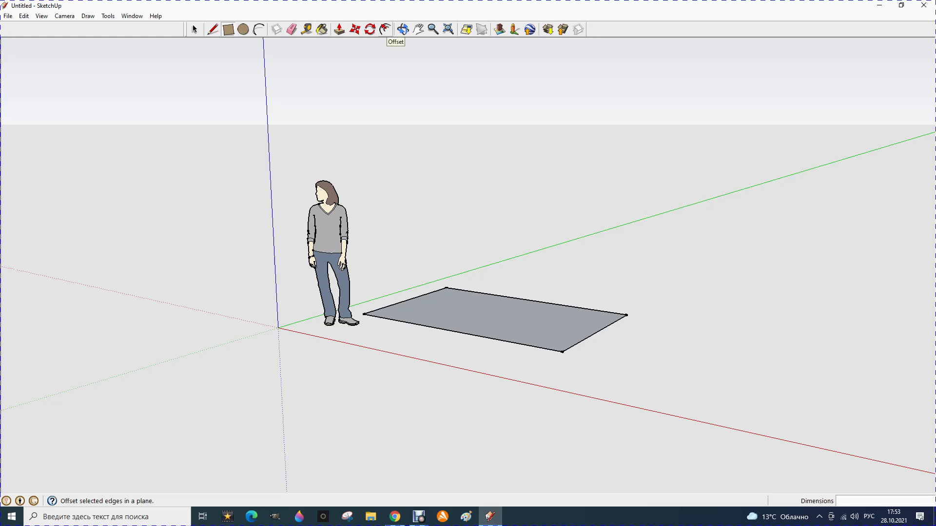
Offset the rectangle's outline inward by 300 to leave a border strip.
left_click(385, 29)
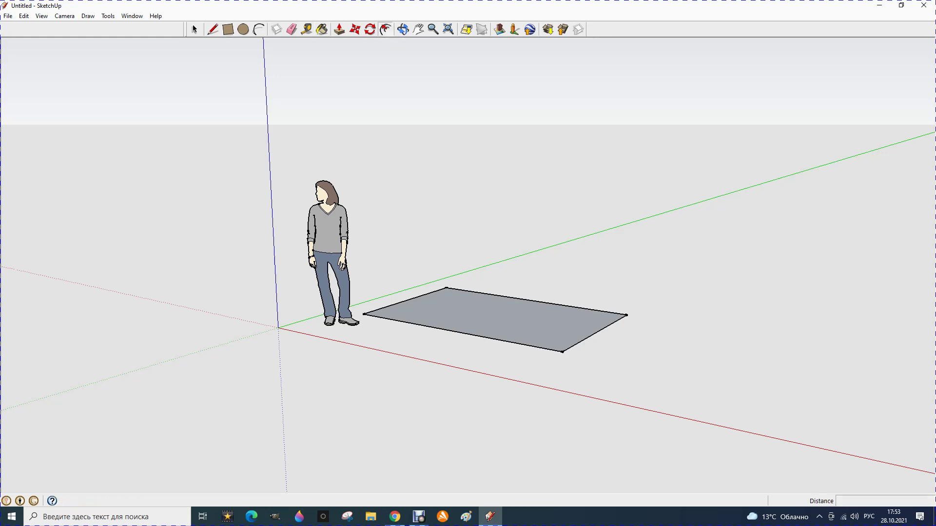
left_click(420, 322)
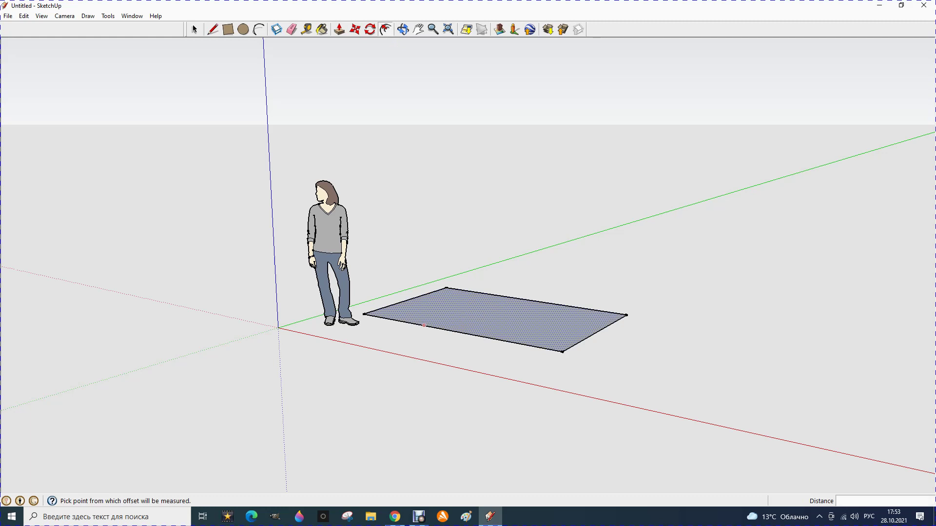
left_click(424, 325)
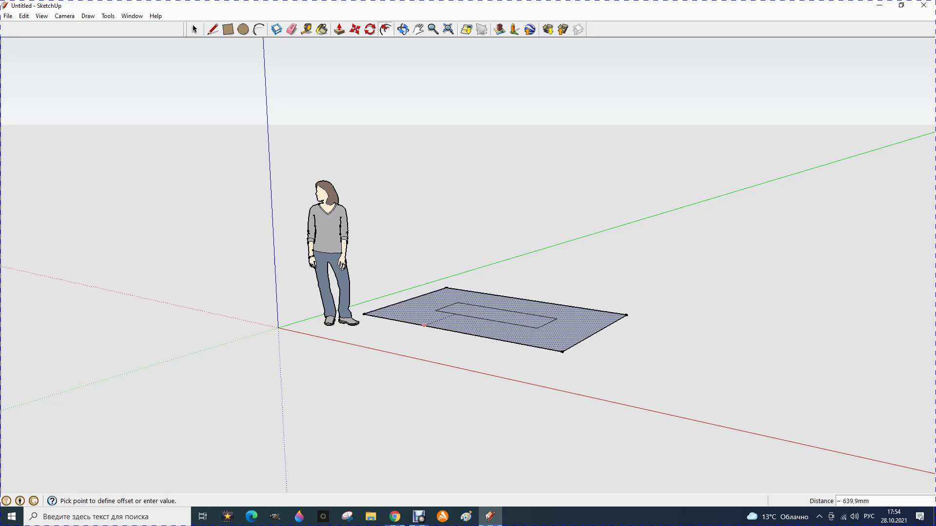
type("300")
key("Return")
key("Escape")
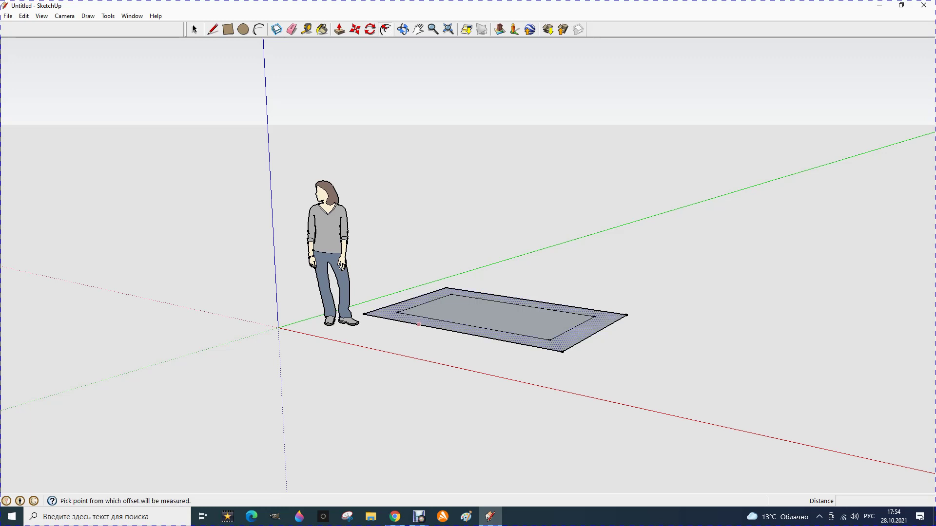
scroll(319, 305, "down", 1)
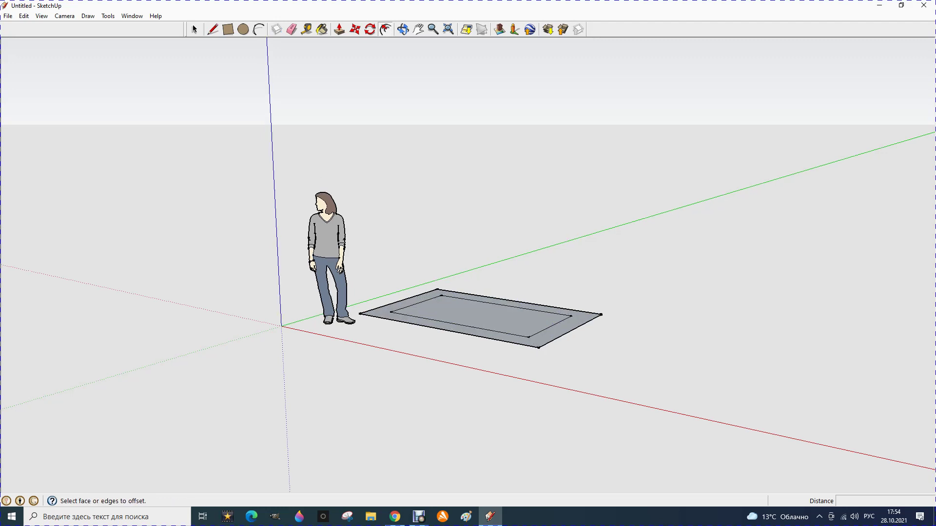
Draw a closed L-shaped face on the ground to the right of the rectangle.
left_click(213, 29)
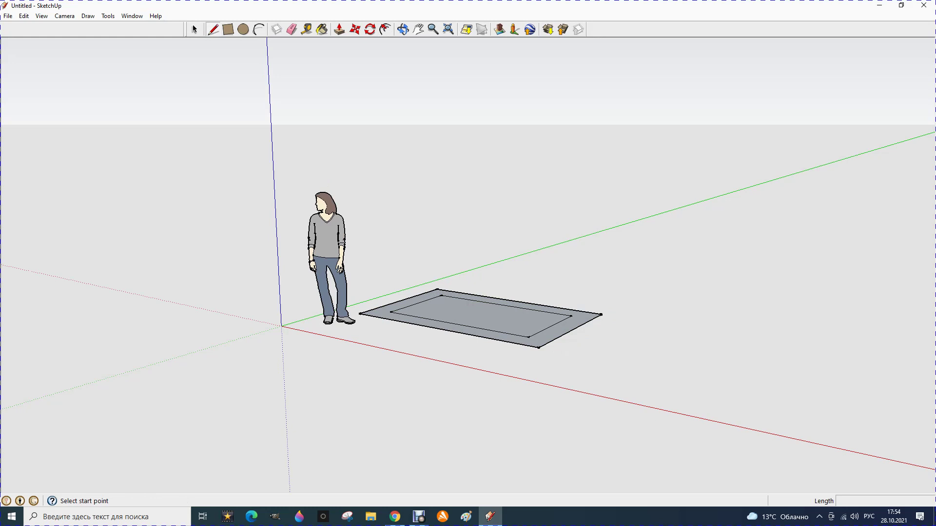
scroll(129, 143, "down", 1)
left_click(547, 274)
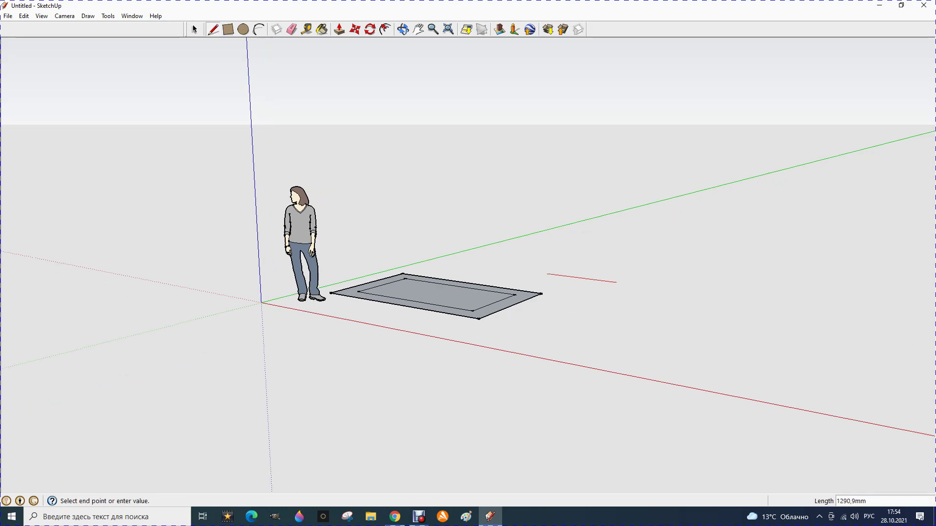
left_click(621, 247)
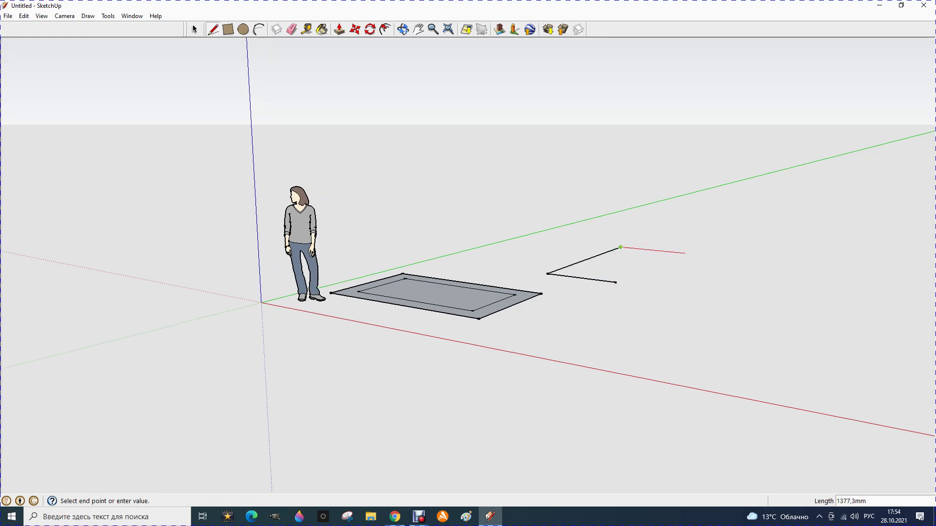
left_click(755, 260)
left_click(692, 276)
left_click(642, 270)
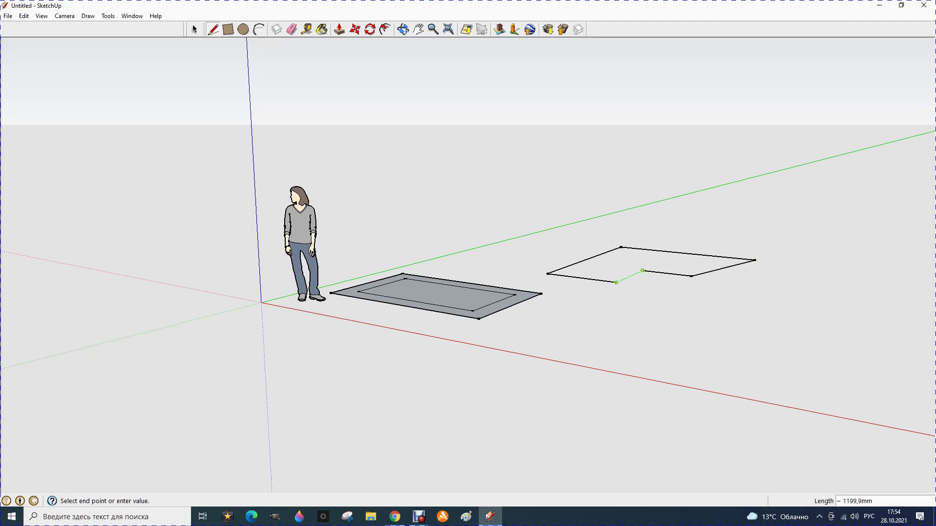
left_click(616, 282)
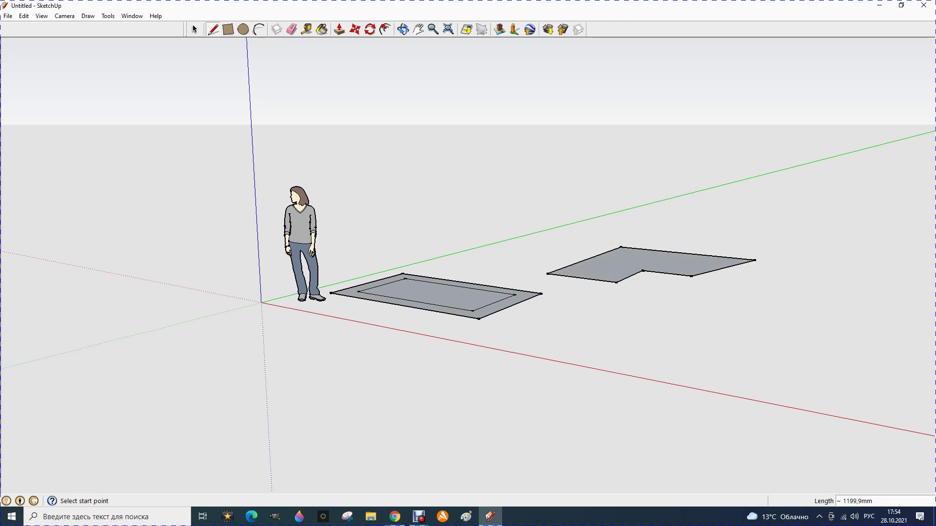
Offset the L-shape's outline inward by a distance of 3.
left_click(385, 30)
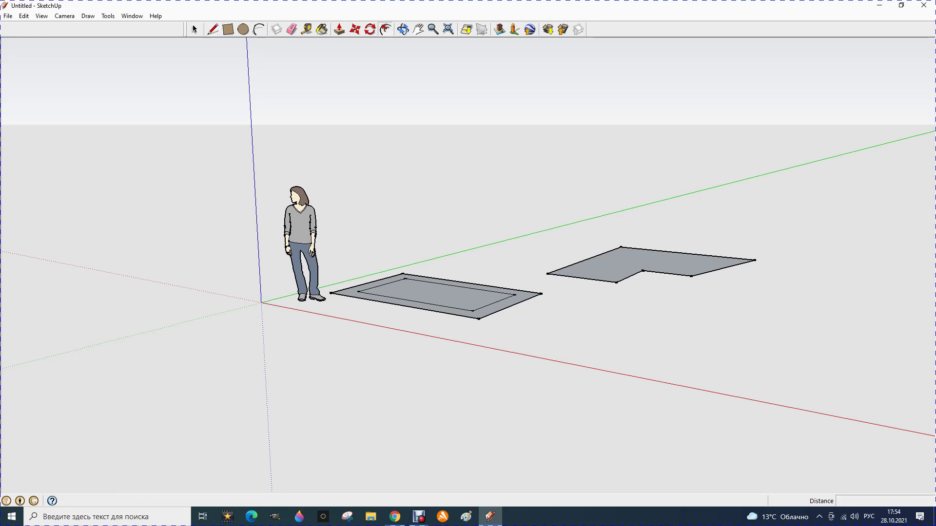
left_click(616, 271)
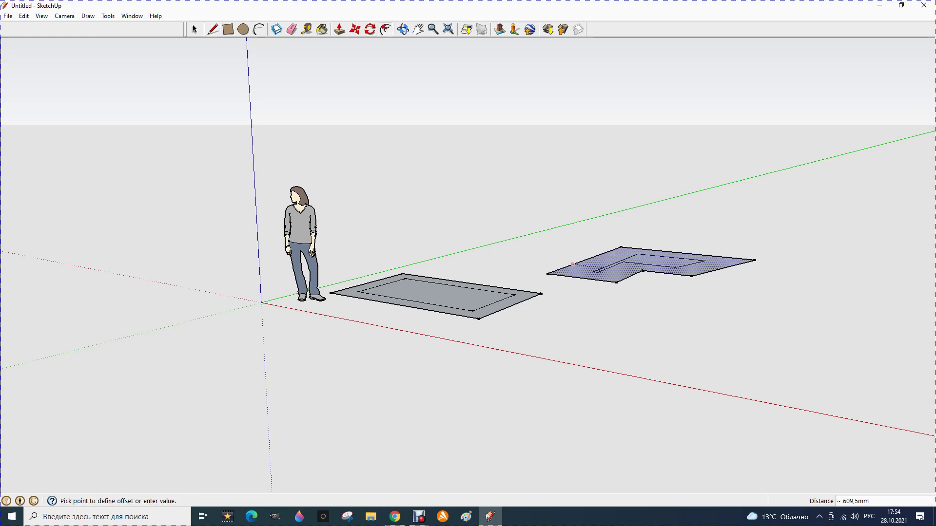
type("300")
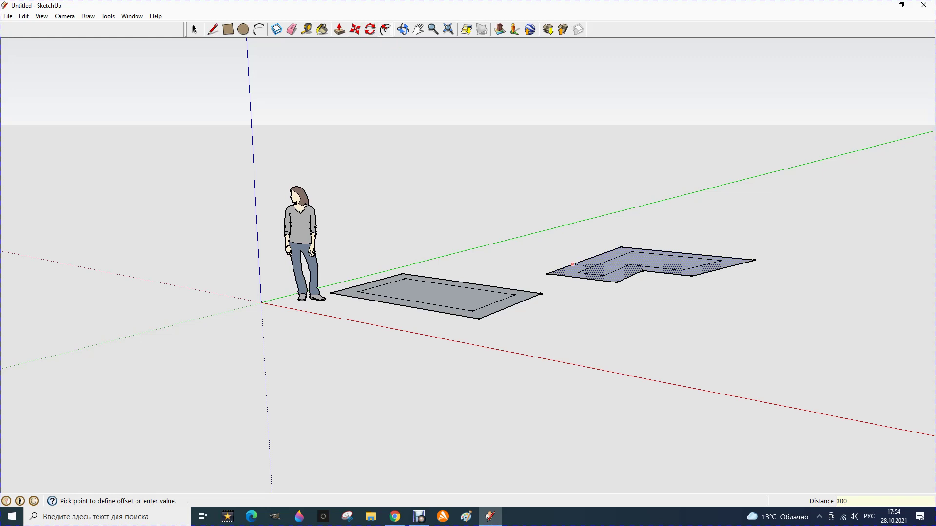
key("Return")
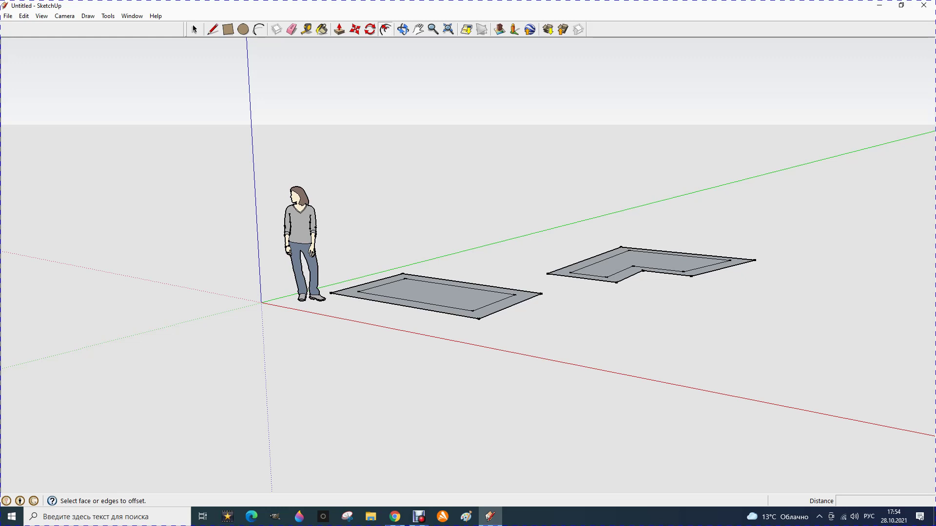
Draw a circle in front of the L-shape and offset its edge 30 inward.
left_click(243, 29)
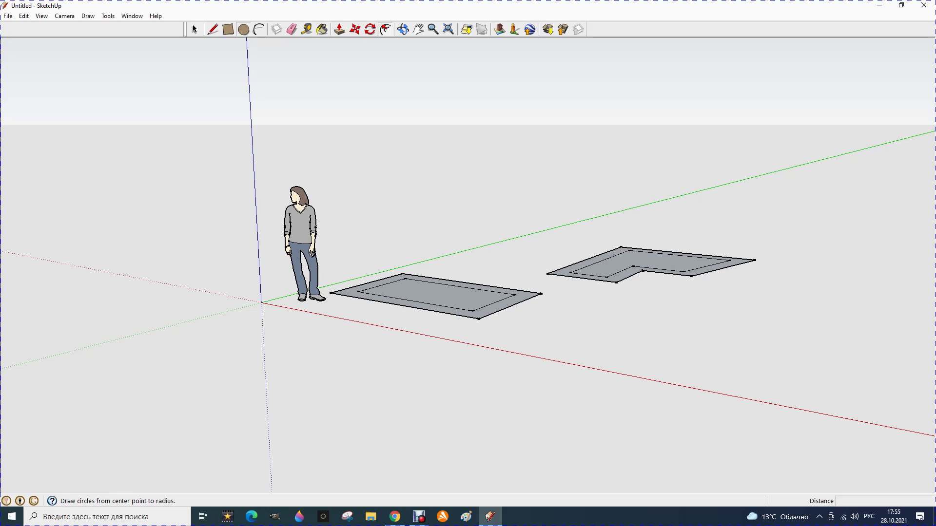
left_click(633, 346)
left_click(579, 337)
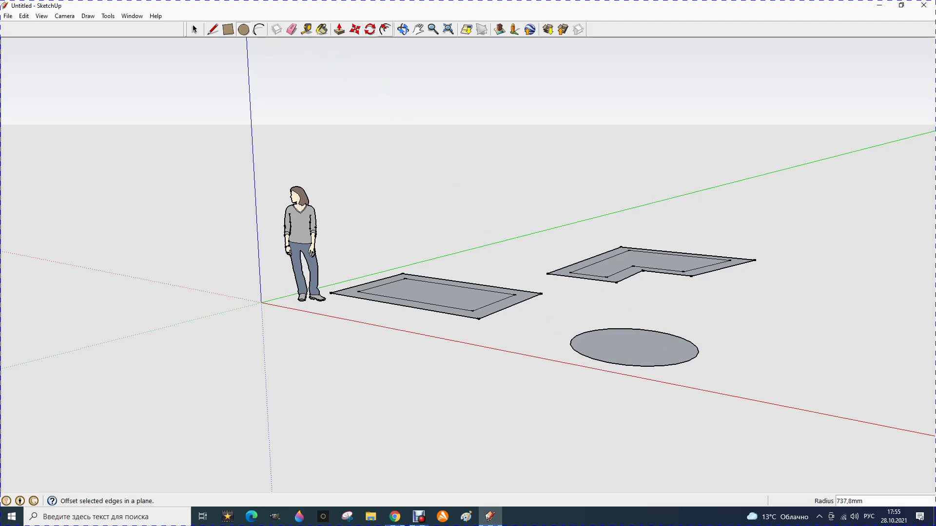
left_click(385, 30)
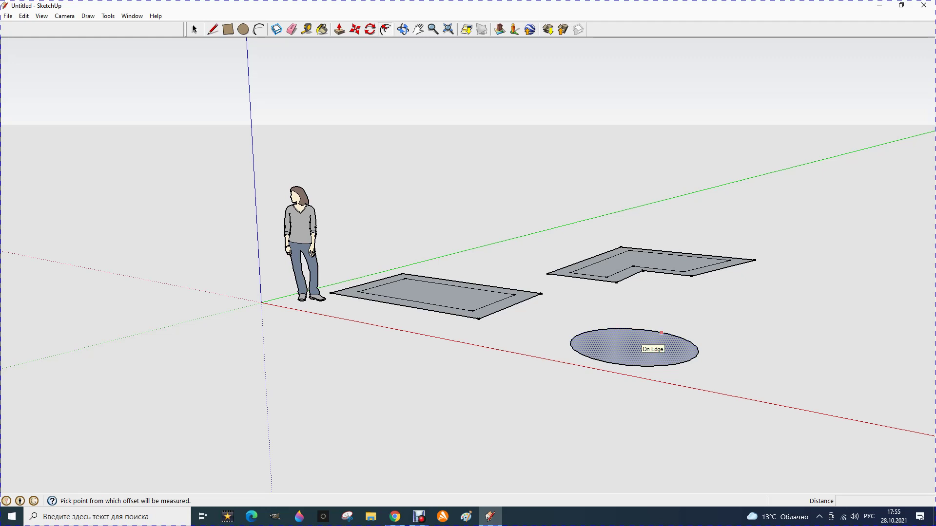
left_click(662, 333)
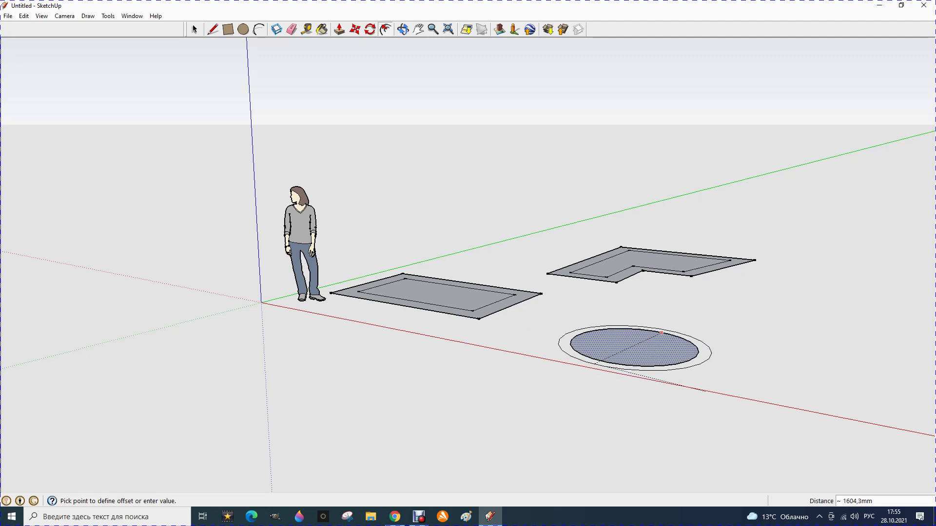
type("3")
type("00")
key("Return")
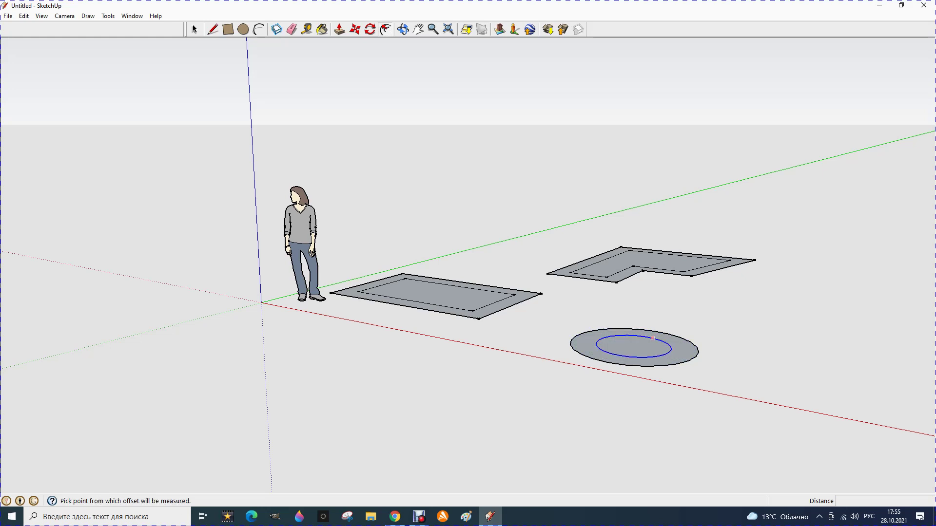
Add two outward offset rings of 30 around the circular disc.
left_click(573, 337)
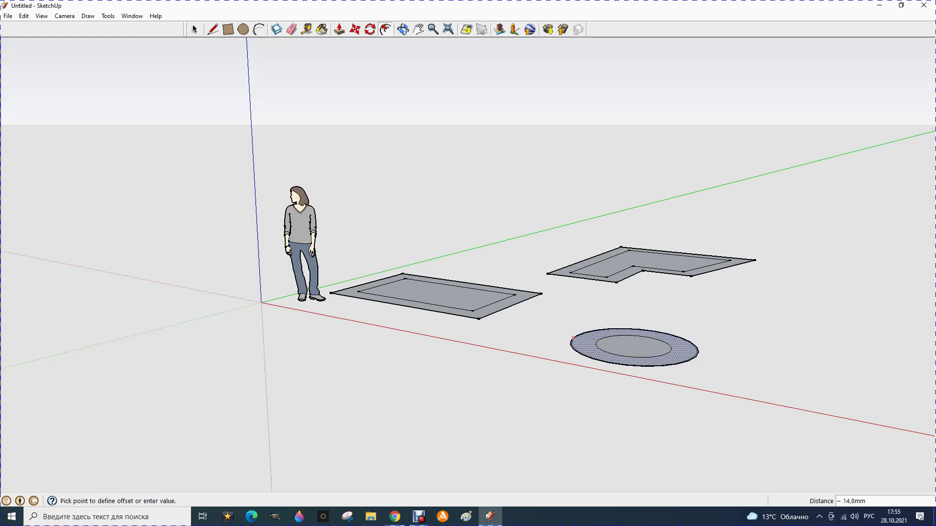
type("300")
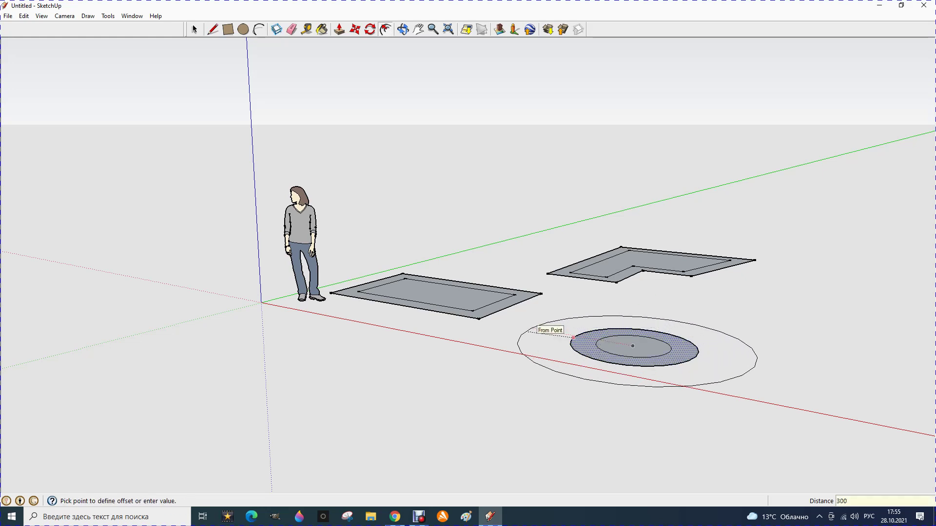
key("Return")
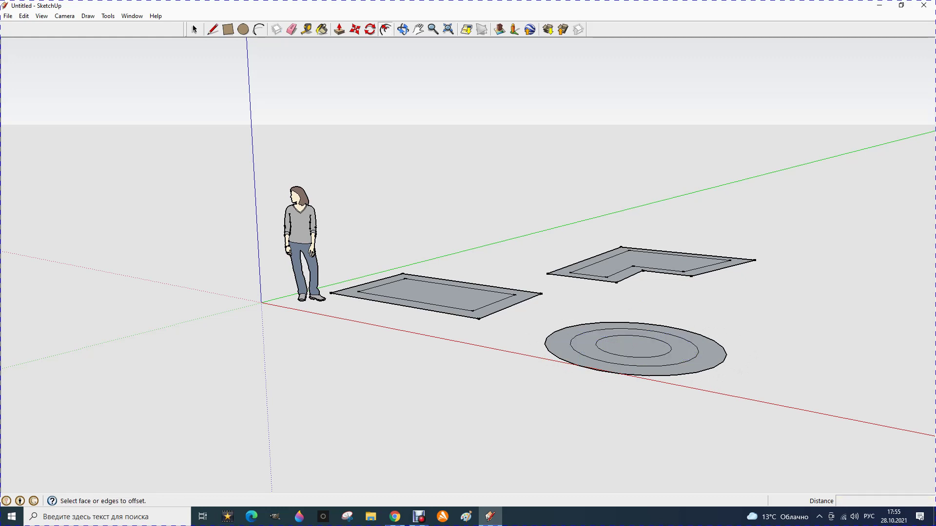
left_click(545, 342)
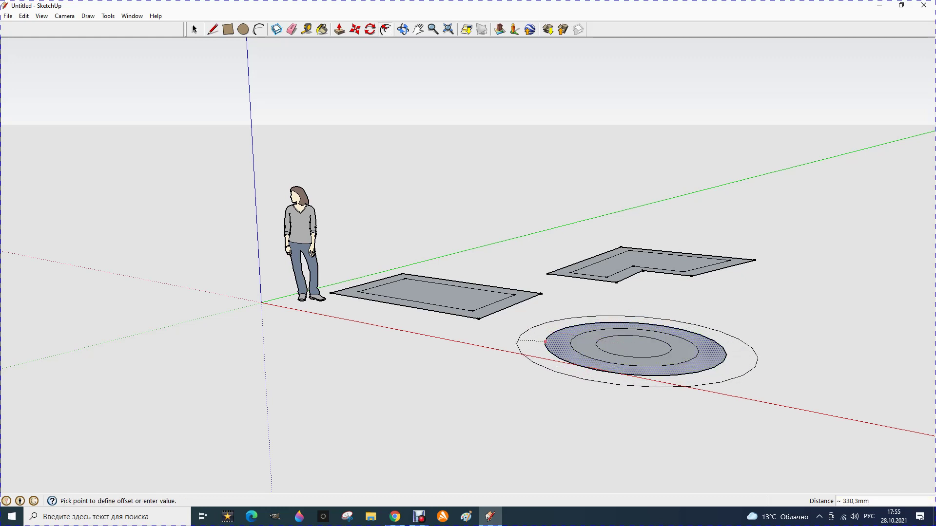
type("300")
key("Return")
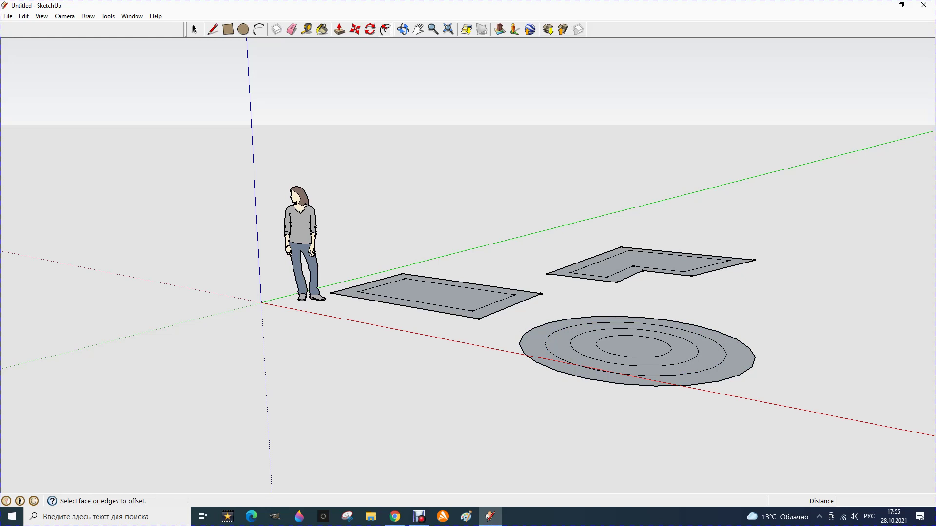
key("space")
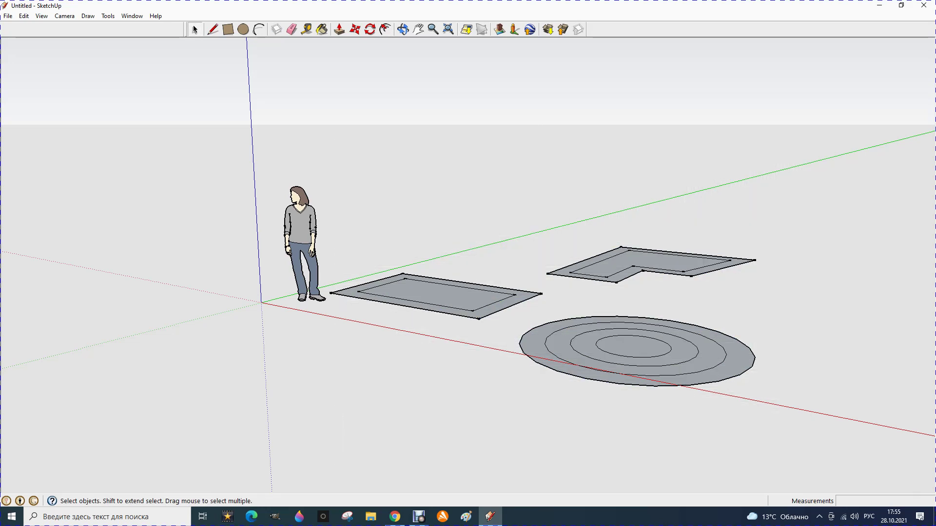
Select and delete the L-shape, rings and rectangle, clearing the earlier shapes.
left_click_drag(763, 388, 491, 188)
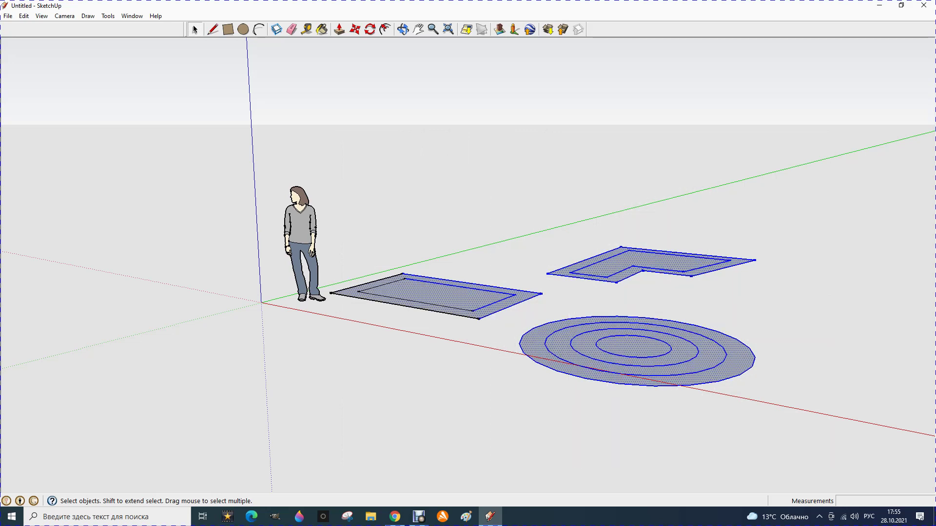
key("Delete")
left_click_drag(322, 263, 508, 365)
key("Delete")
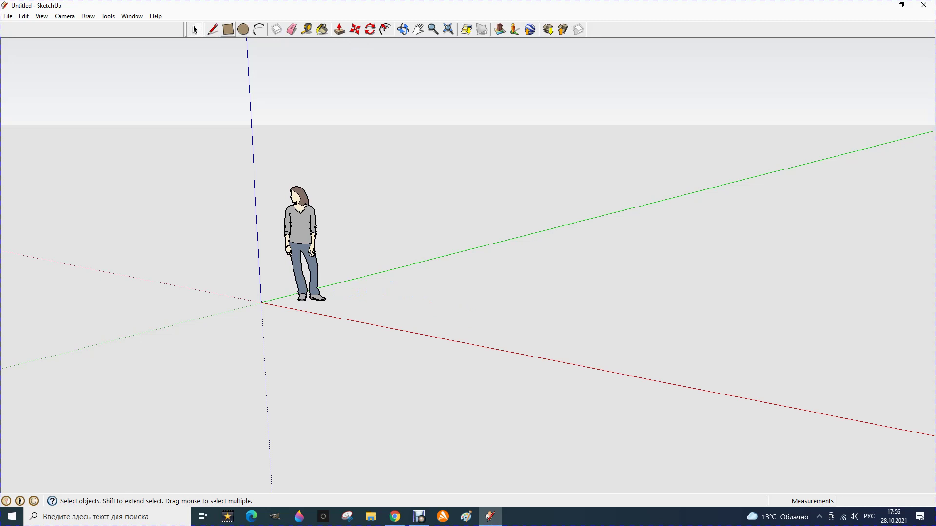
Draw a new, smaller rectangle on the ground.
left_click(228, 29)
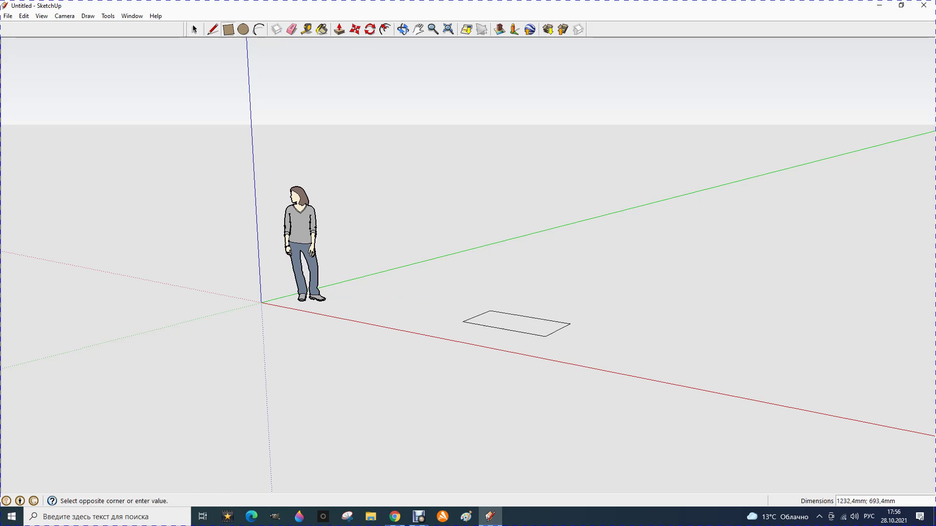
left_click(524, 348)
left_click(339, 29)
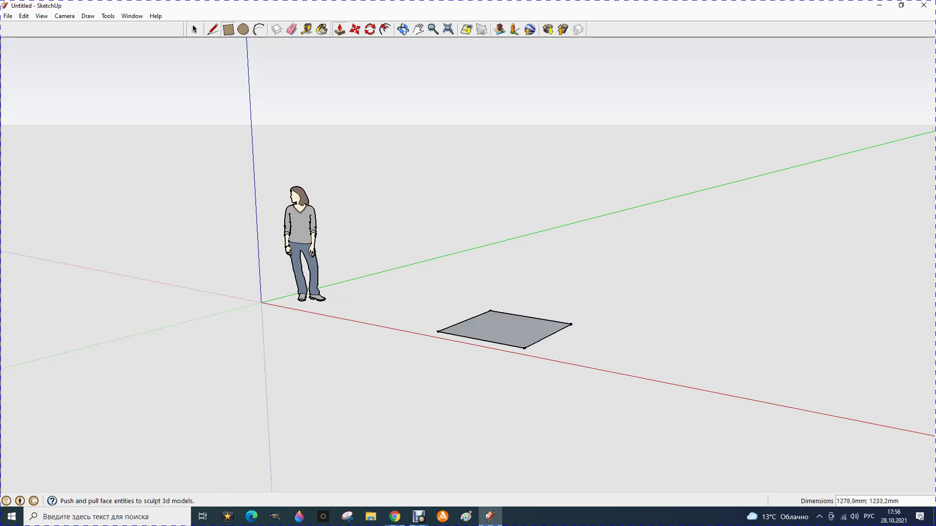
Push/pull the rectangle up 1049 mm into a solid cube and select it.
left_click_drag(504, 330, 505, 249)
scroll(436, 292, "down", 2)
scroll(437, 293, "down", 1)
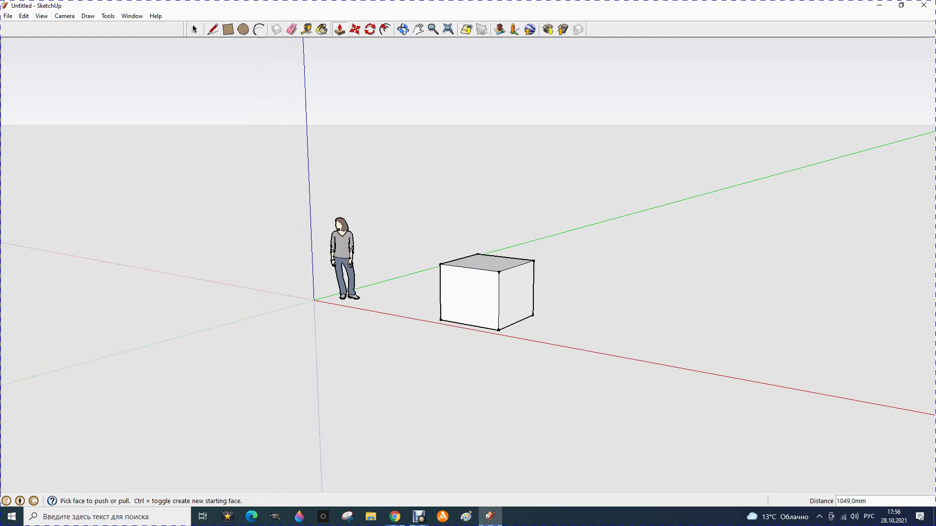
scroll(314, 126, "down", 1)
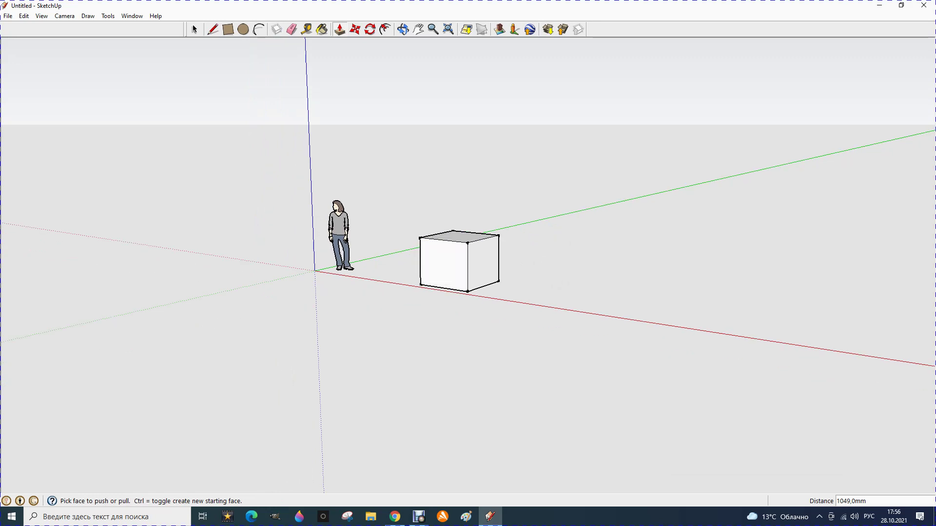
key("space")
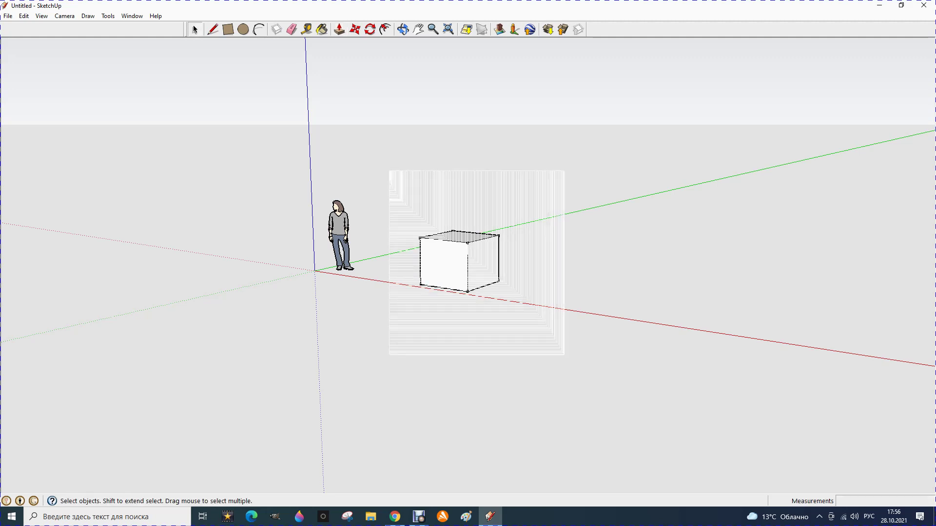
triple_click(444, 263)
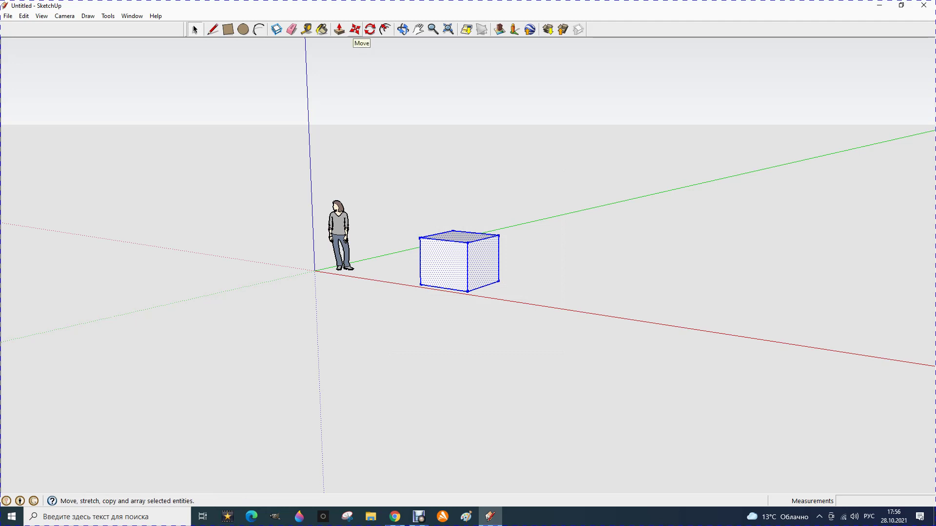
Move the cube from its bottom corner a short way along the red axis.
left_click(355, 30)
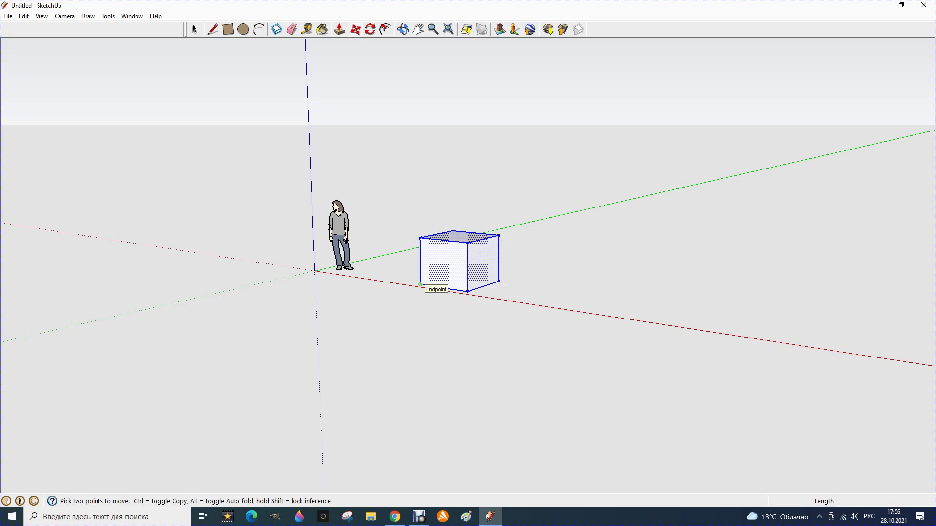
left_click(420, 285)
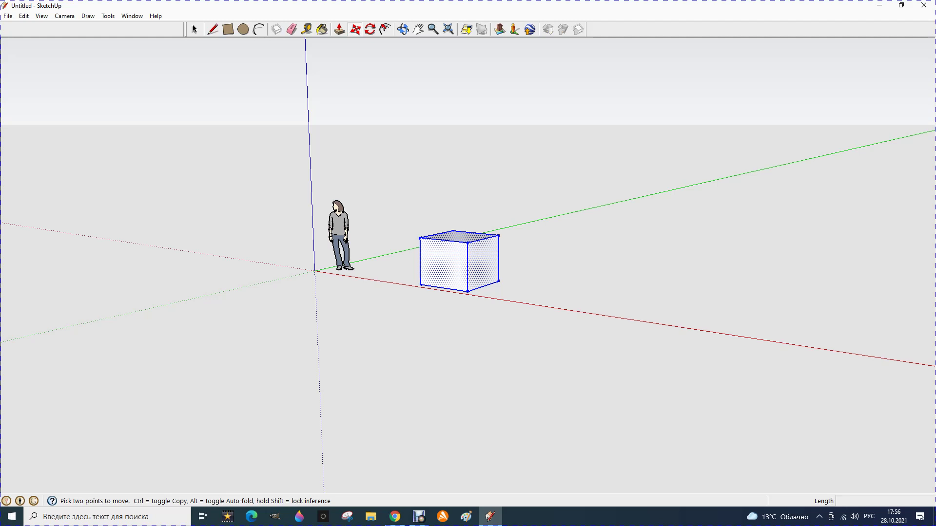
left_click(503, 296)
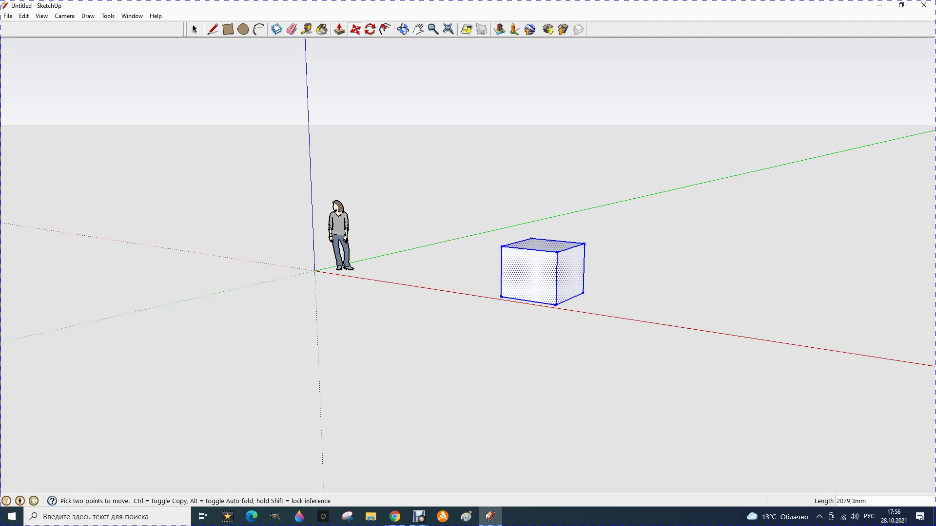
scroll(344, 257, "down", 1)
scroll(344, 256, "down", 1)
scroll(343, 257, "down", 1)
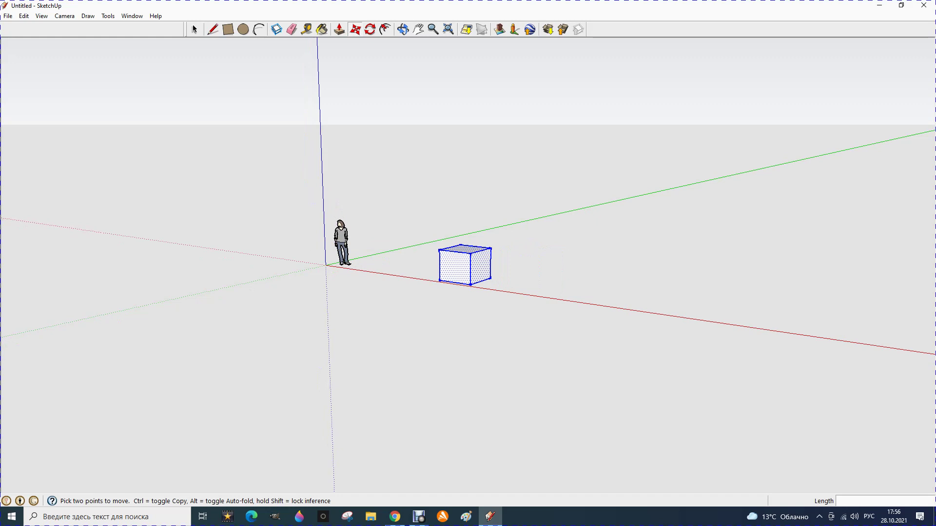
scroll(401, 202, "down", 1)
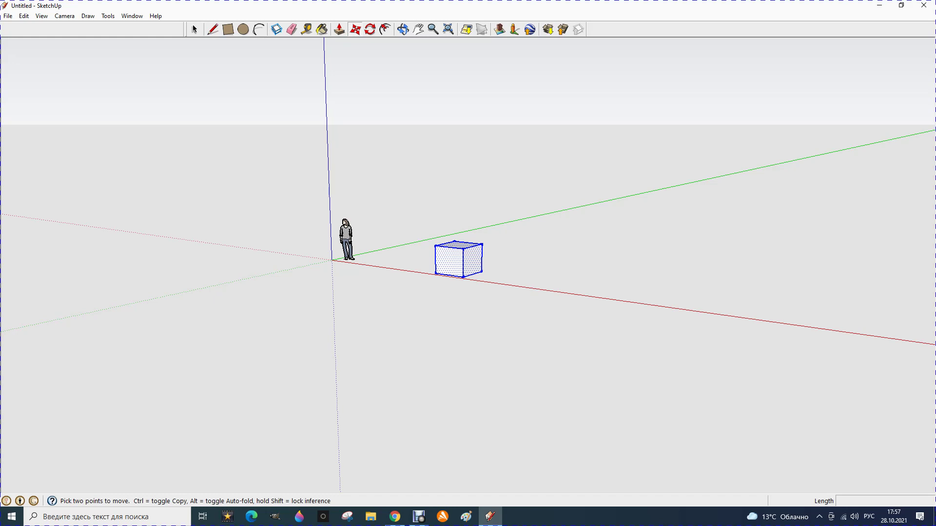
Copy the cube four times along the red axis to make a row of five.
key("ctrl")
left_click(435, 273)
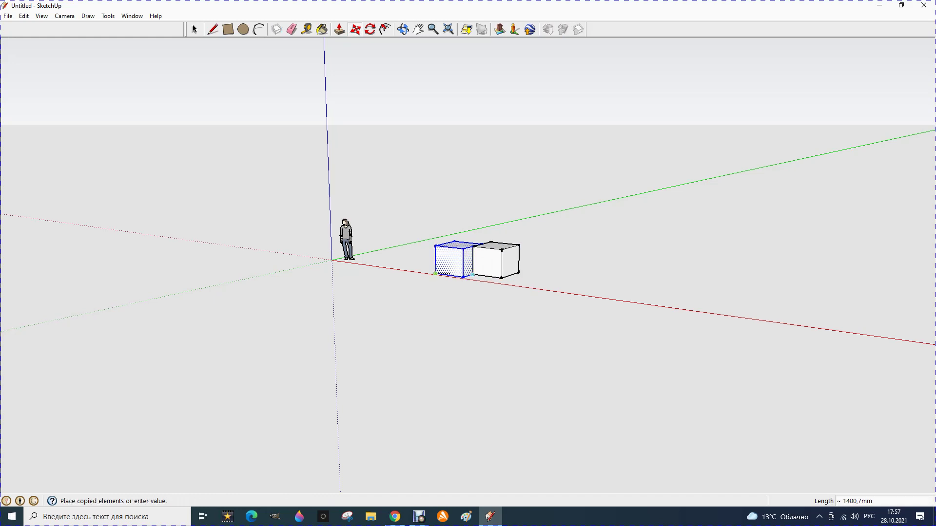
left_click(476, 279)
left_click(475, 280)
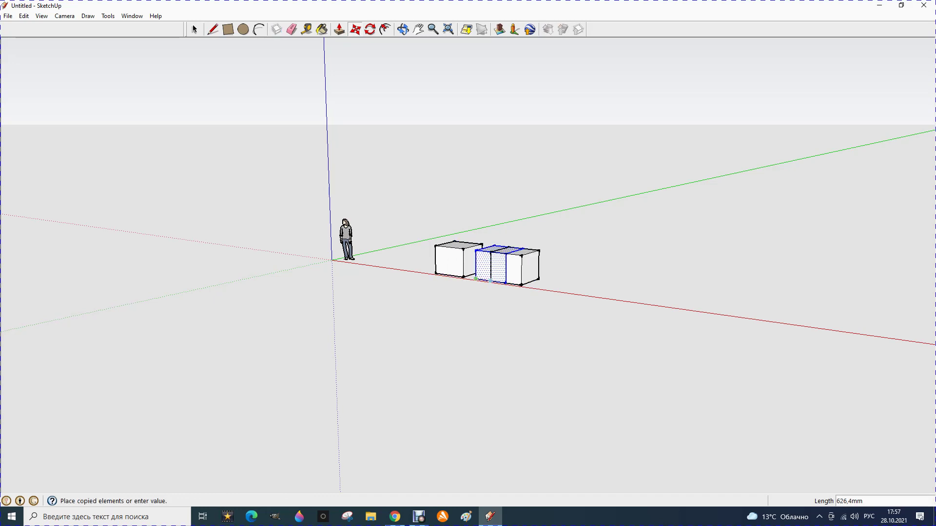
left_click(521, 285)
left_click(520, 285)
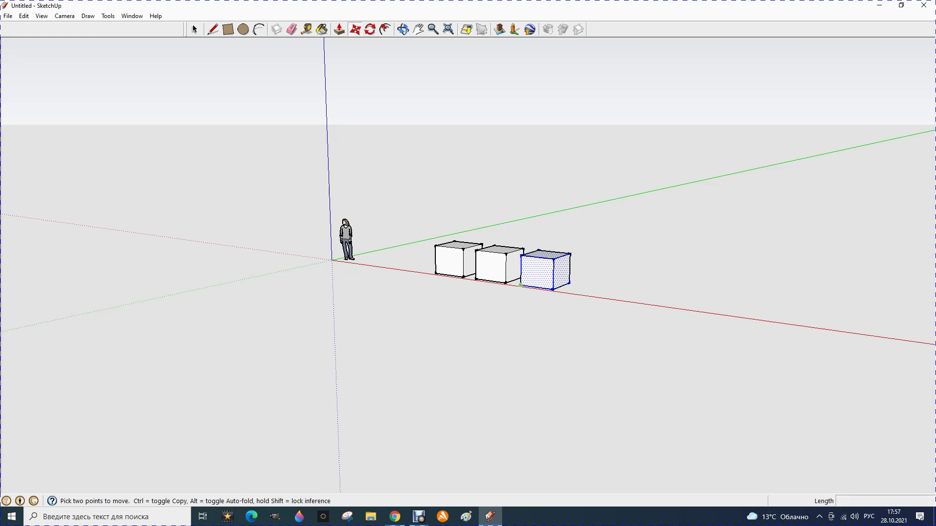
key("ctrl")
left_click(570, 292)
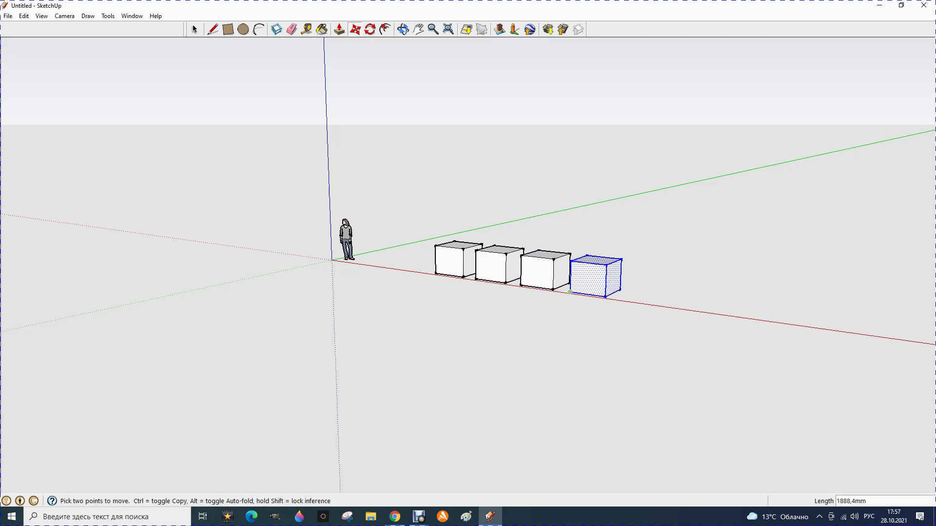
left_click(570, 292)
key("ctrl")
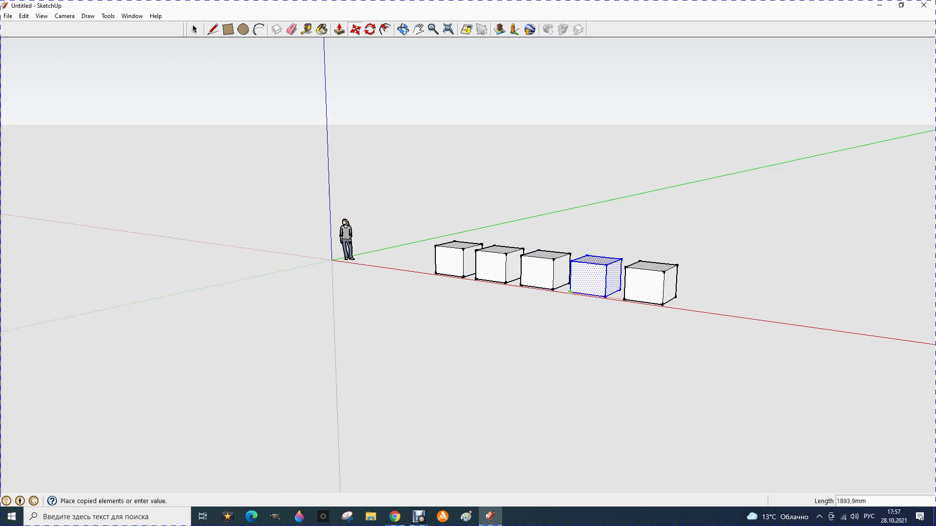
left_click(624, 299)
Select all five cubes in the row.
scroll(337, 248, "down", 2)
scroll(336, 249, "down", 2)
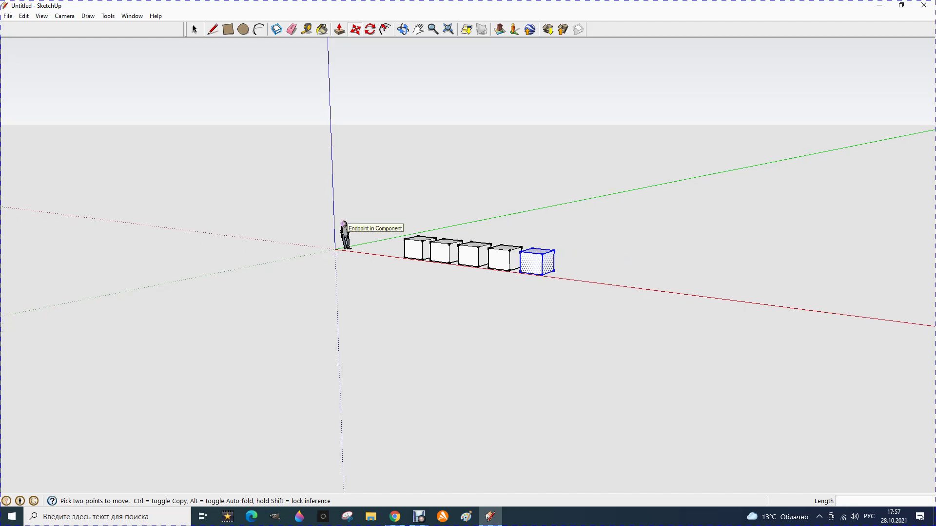
key("space")
left_click_drag(369, 185, 536, 204)
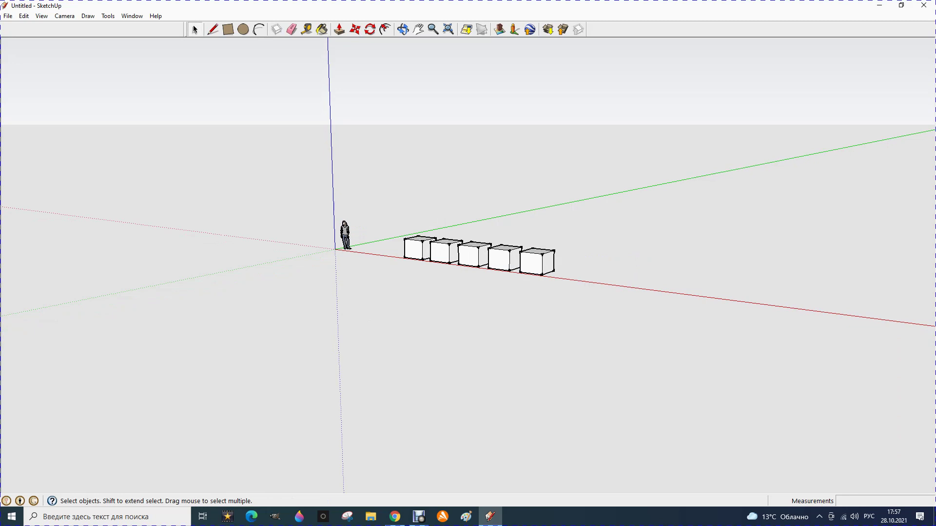
left_click_drag(380, 200, 631, 307)
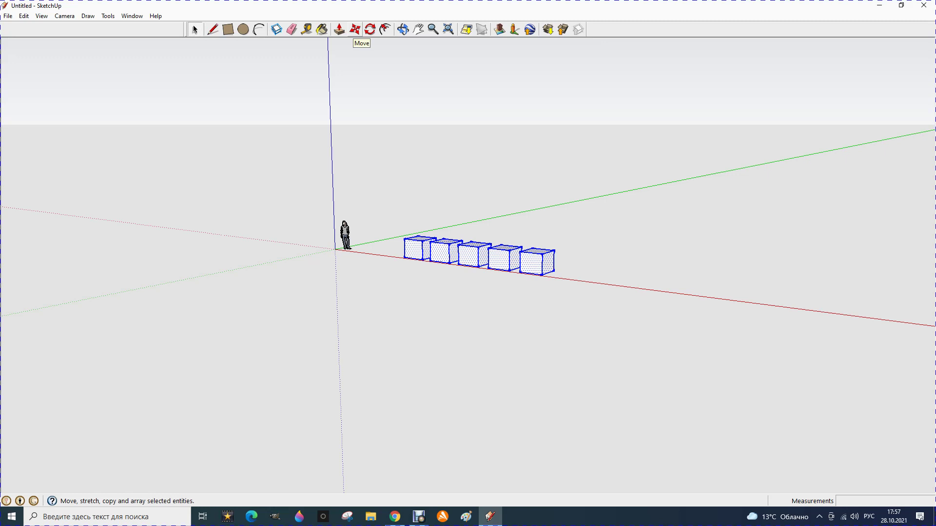
Copy the five-cube row forward to start a second row.
left_click(355, 30)
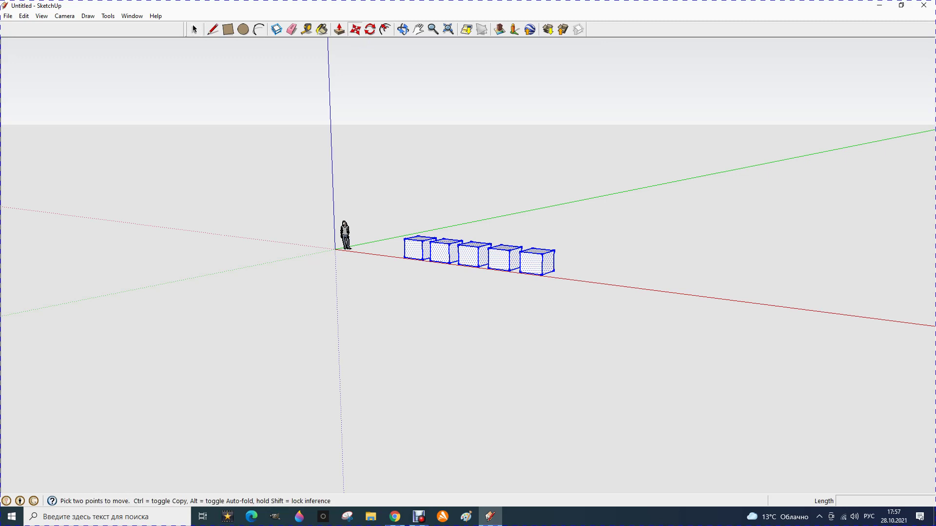
left_click(542, 274)
key("ctrl")
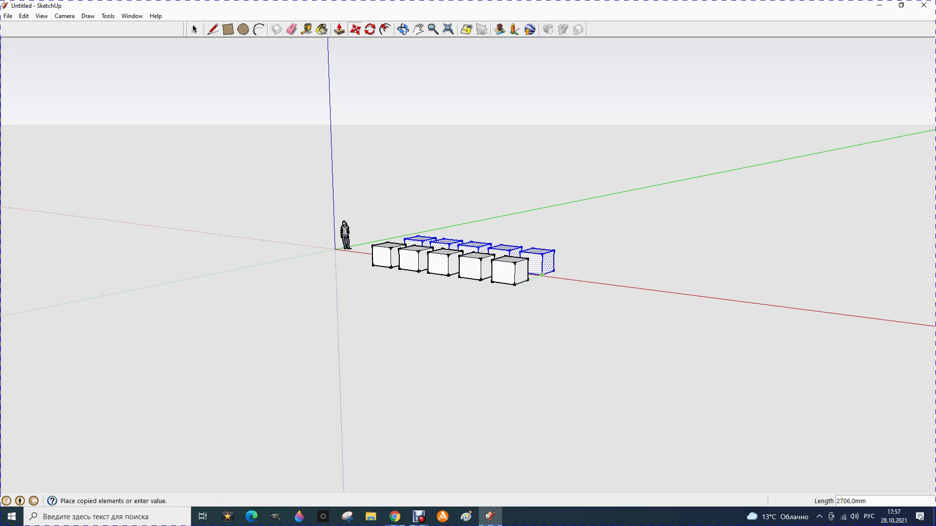
left_click(542, 274)
key("ctrl")
left_click(542, 275)
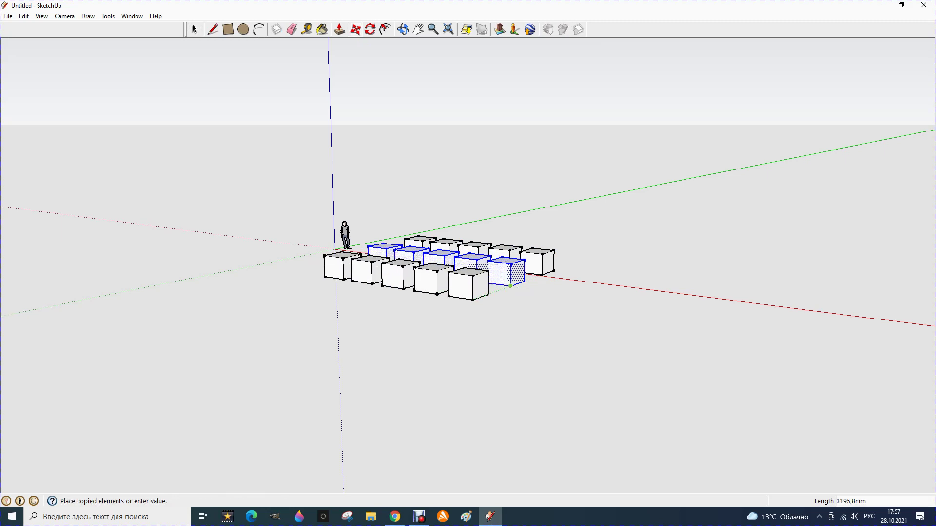
key("Escape")
Add further copied rows in front until the grid has five rows.
left_click(466, 302)
key("ctrl")
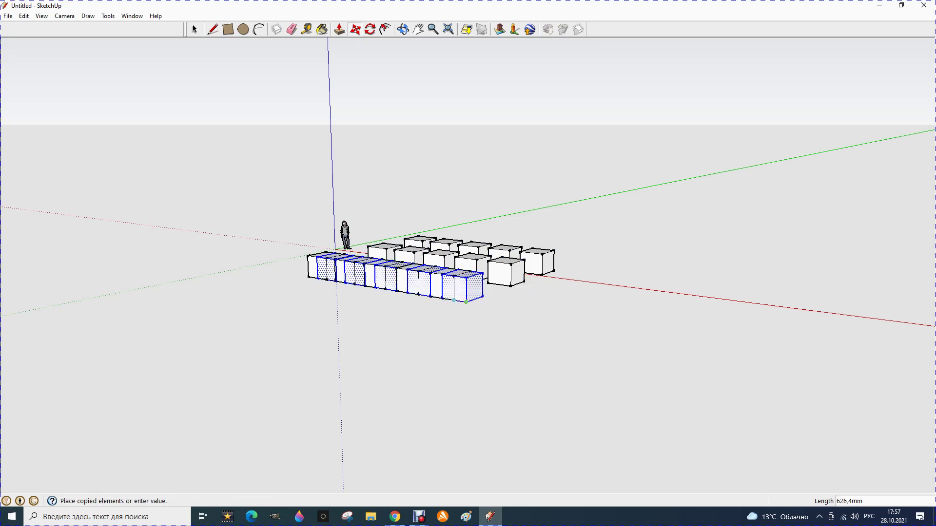
left_click(421, 318)
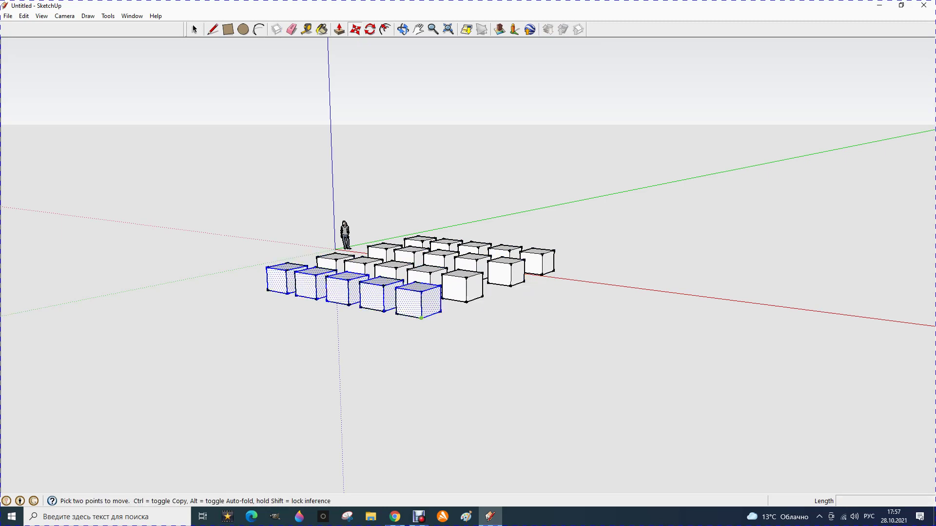
left_click(421, 318)
key("ctrl")
left_click(357, 341)
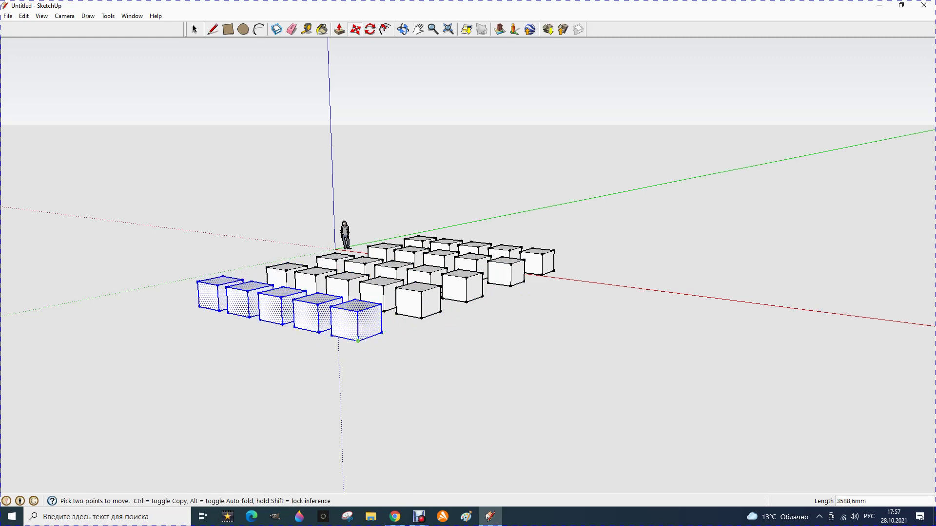
key("Escape")
scroll(410, 283, "down", 1)
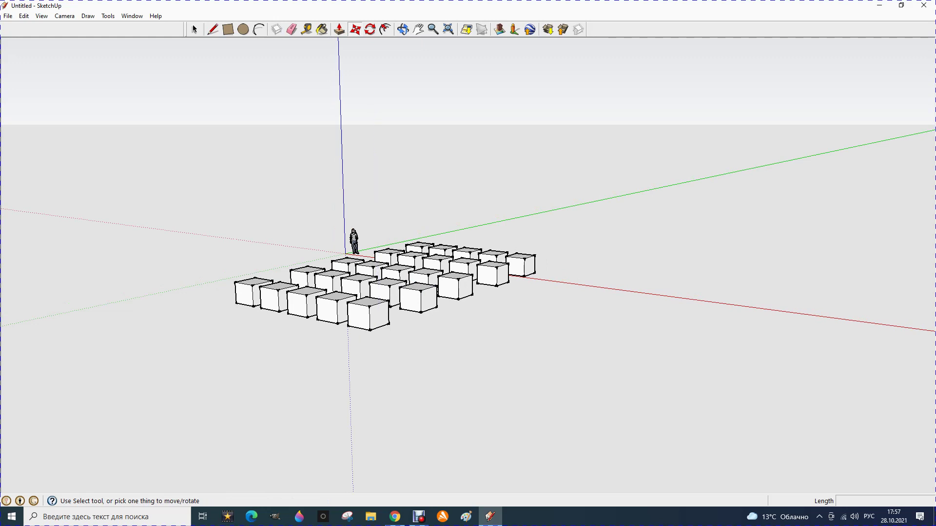
Drag the end cube's top corner far outward into a slanted wedge.
scroll(590, 293, "up", 1)
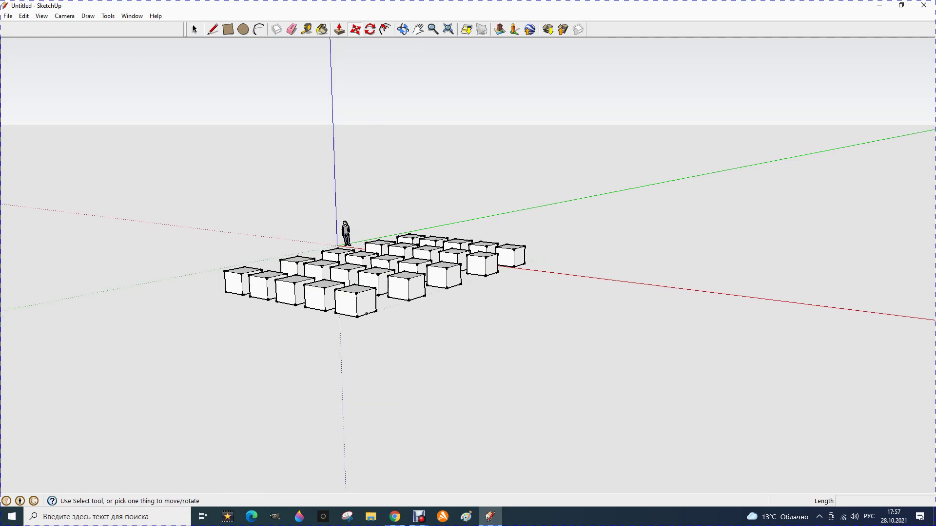
scroll(590, 293, "up", 2)
scroll(536, 234, "up", 2)
scroll(536, 234, "up", 2)
scroll(536, 234, "up", 2)
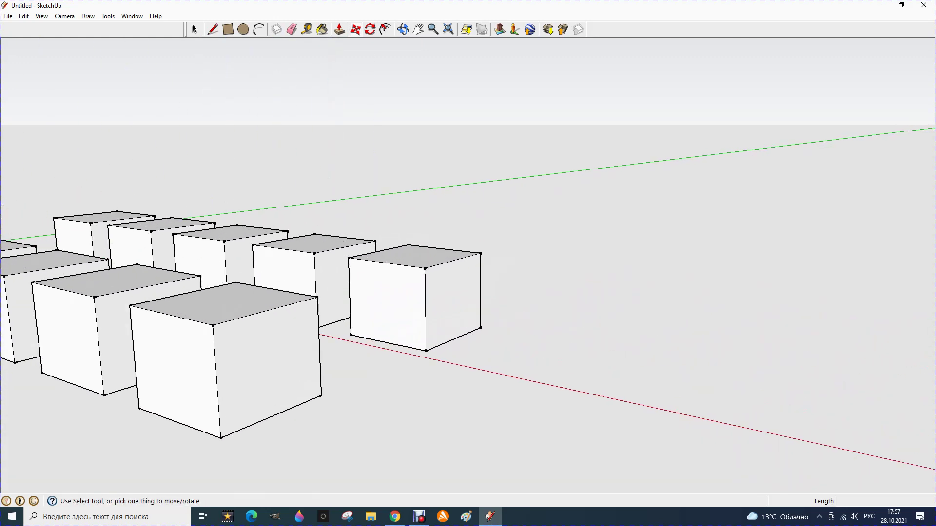
scroll(536, 234, "up", 1)
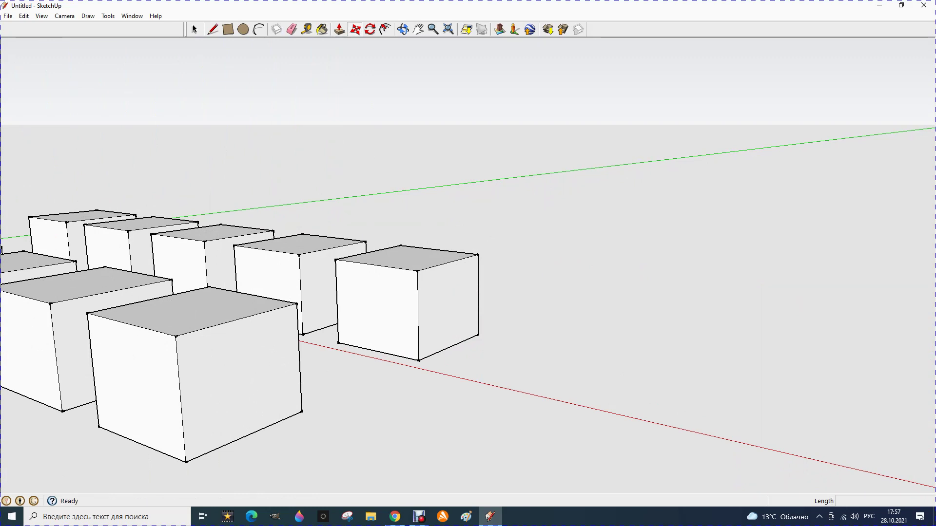
left_click(355, 30)
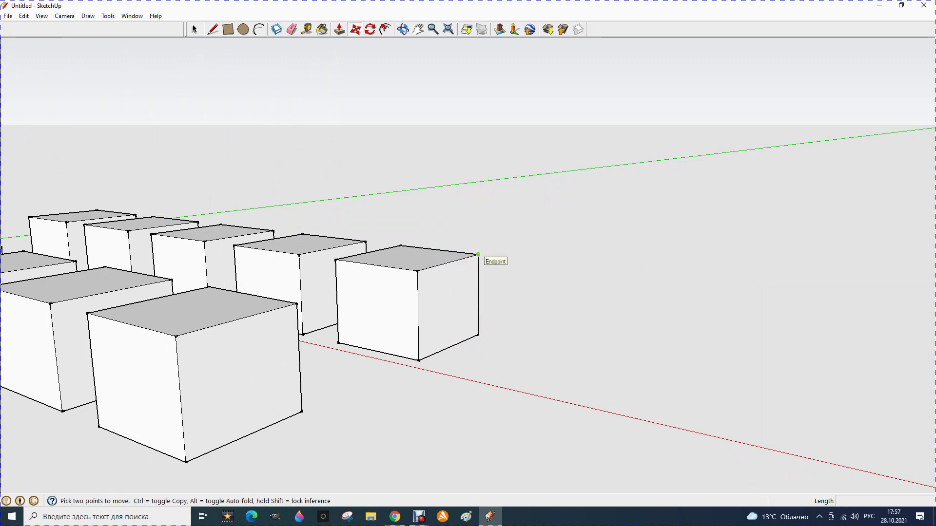
left_click(479, 255)
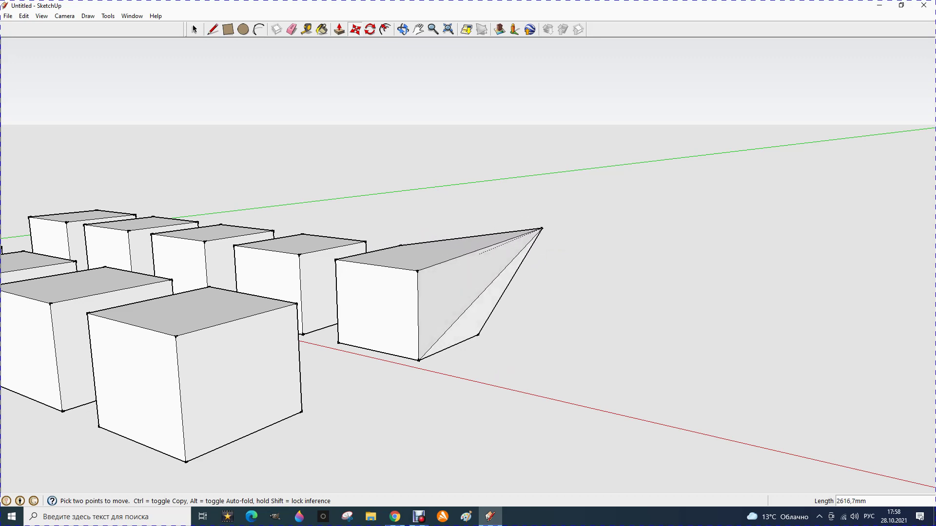
left_click(532, 222)
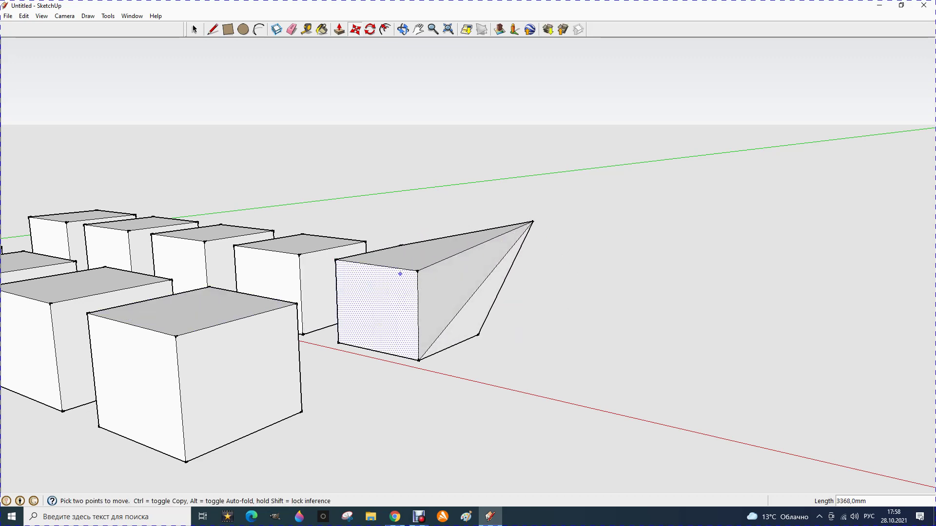
scroll(349, 312, "down", 1)
scroll(349, 312, "down", 1)
scroll(361, 317, "down", 1)
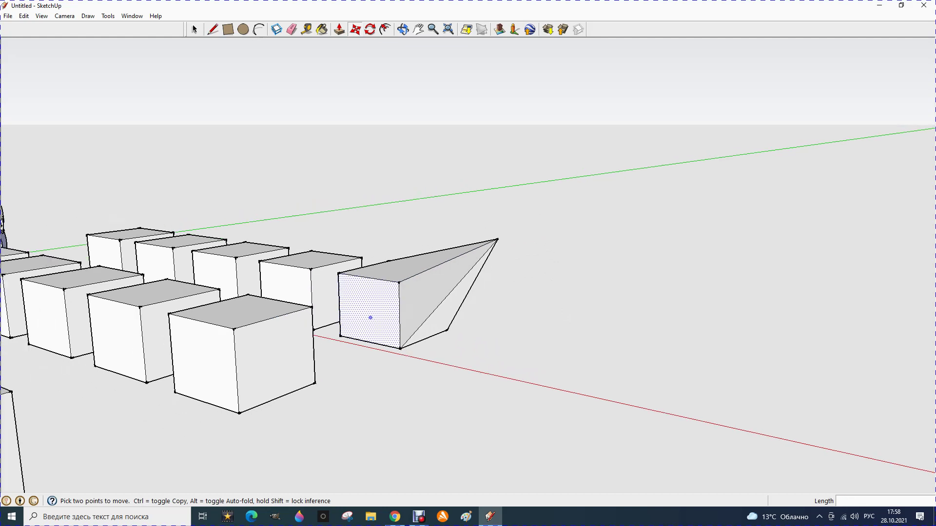